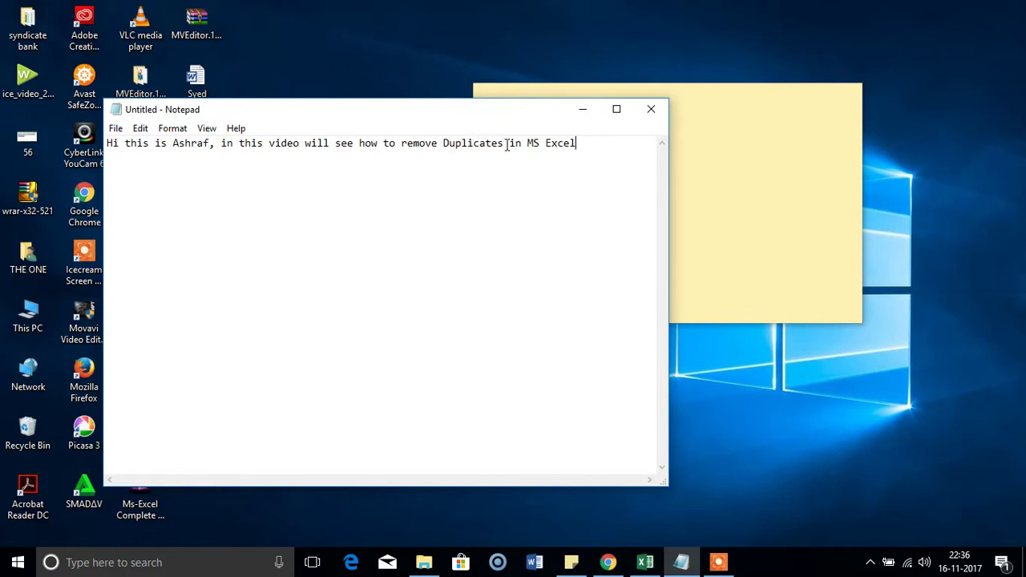
Bring the 'Syndicate consolidated tracker - 2017-18' Excel workbook to the front.
left_click(647, 565)
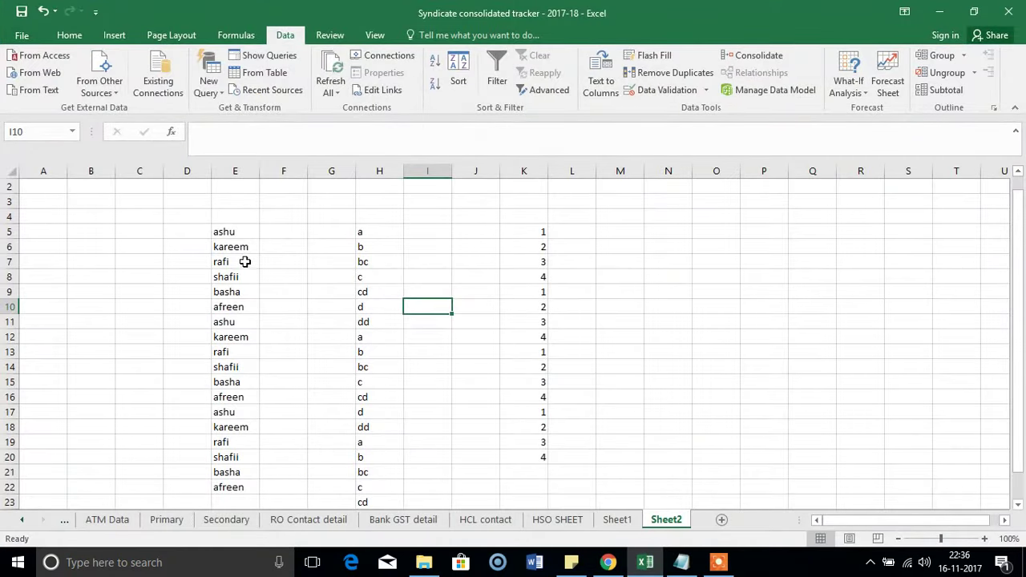
Point out the name ashu repeating in E5, E11 and E17 of the names list.
left_click_drag(237, 238, 230, 479)
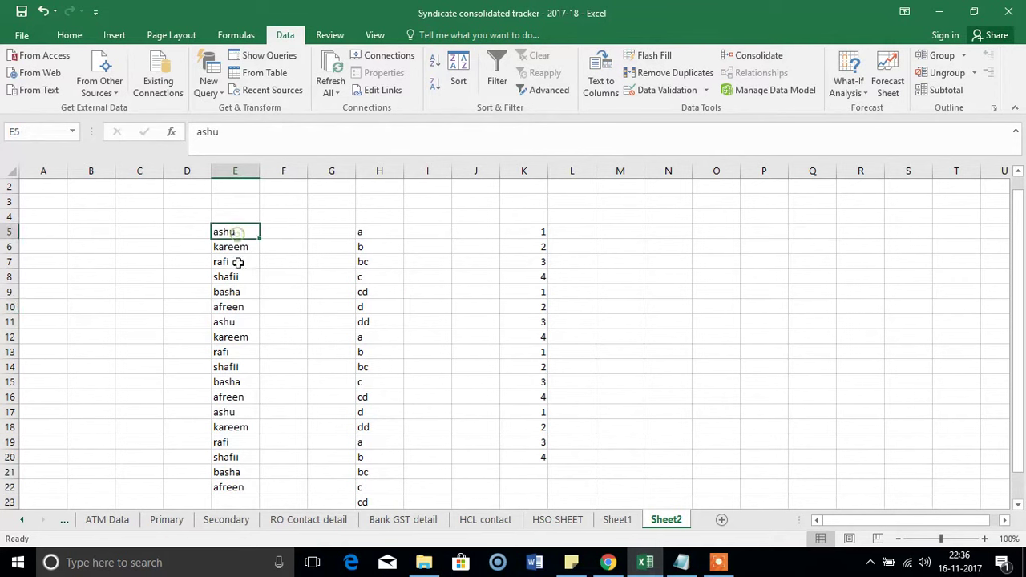
left_click(230, 486)
left_click(244, 235)
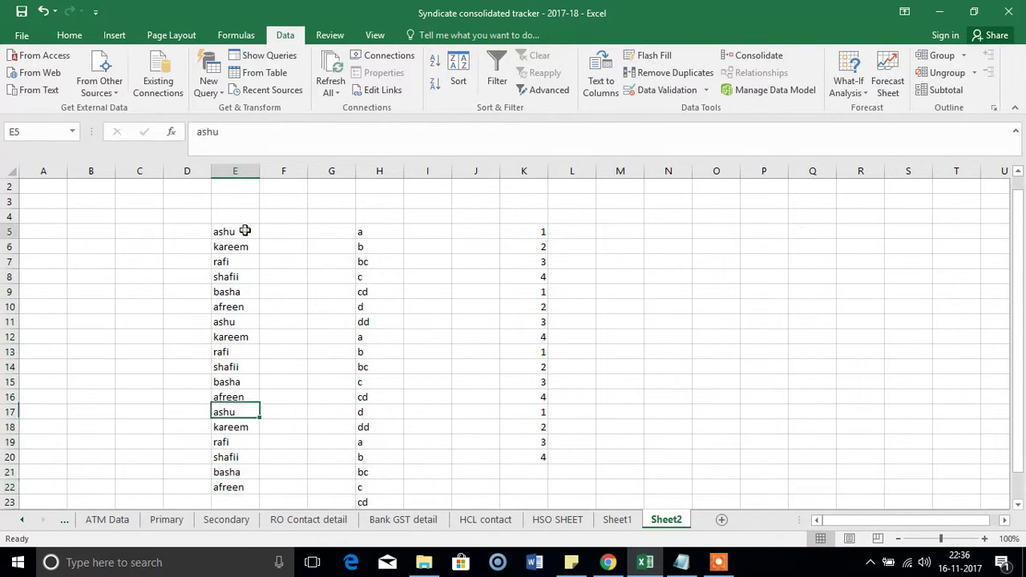
left_click(233, 321)
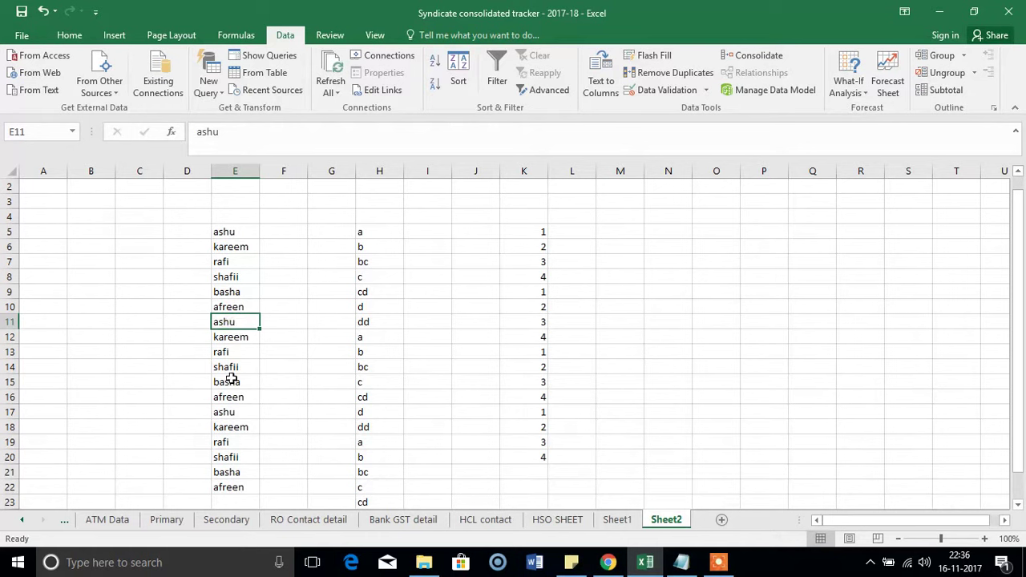
left_click(229, 412)
left_click(232, 273)
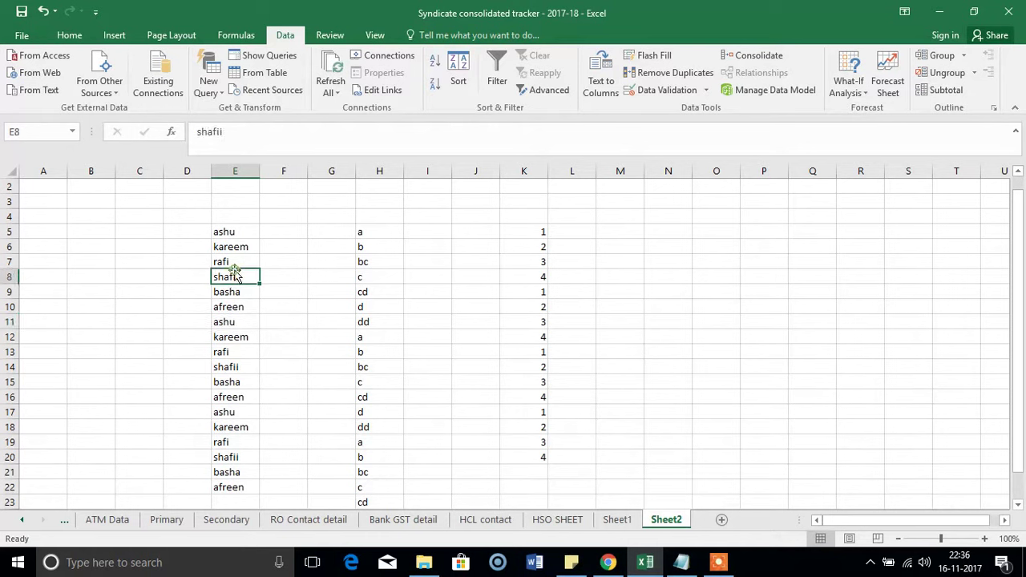
Point out rafi repeating in E7, E13 and E19, then select the names in E5:E22.
left_click(236, 258)
left_click(231, 353)
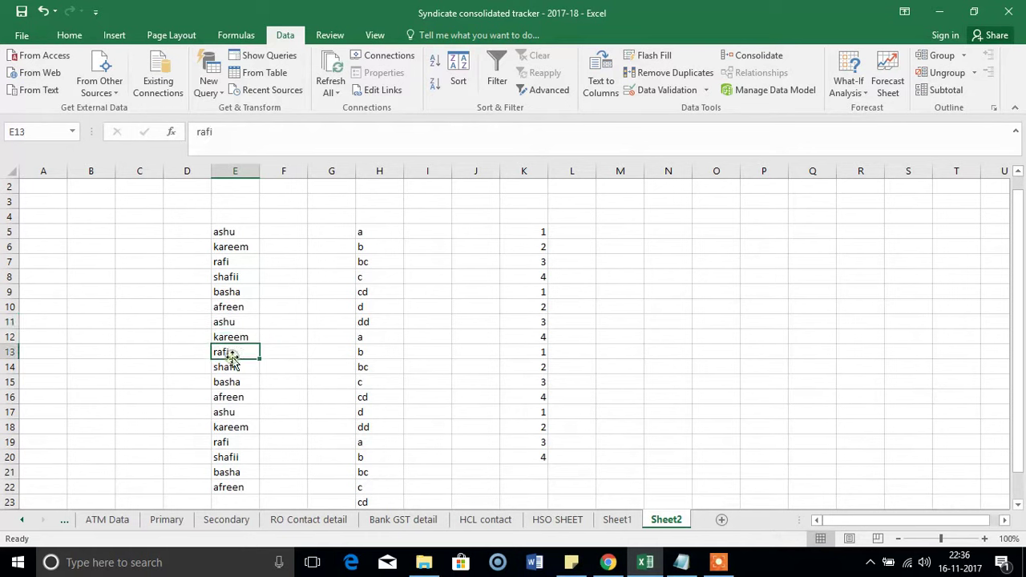
left_click(230, 442)
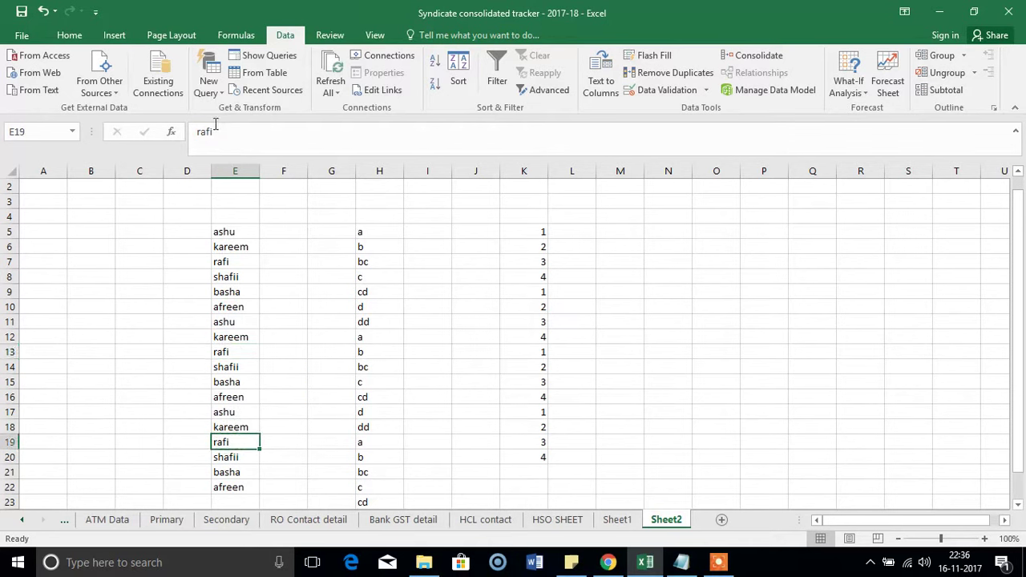
left_click(228, 240)
left_click_drag(234, 231, 228, 488)
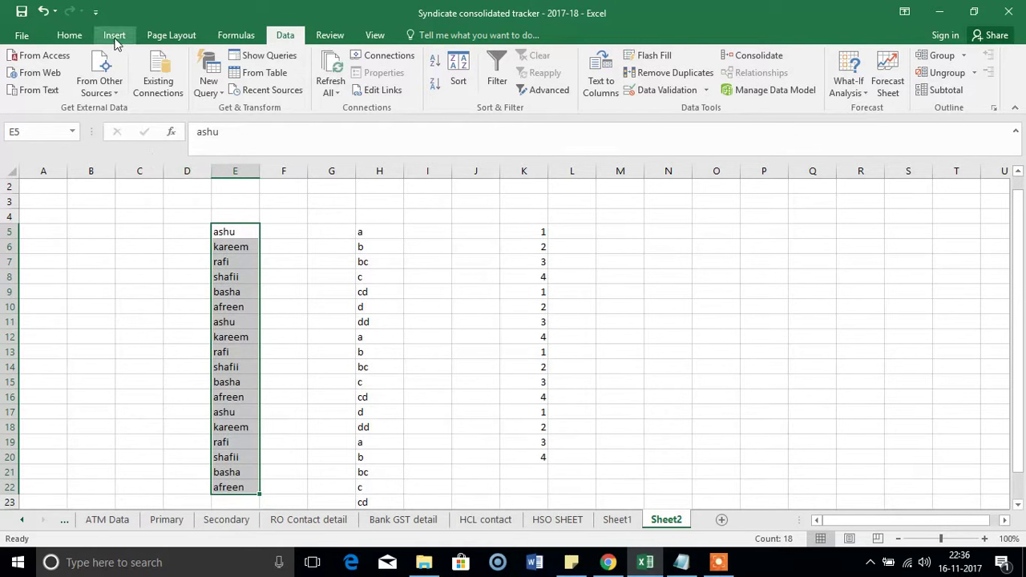
Remove duplicates from the column E names, deleting 12 and leaving six unique names.
left_click(327, 35)
left_click(286, 36)
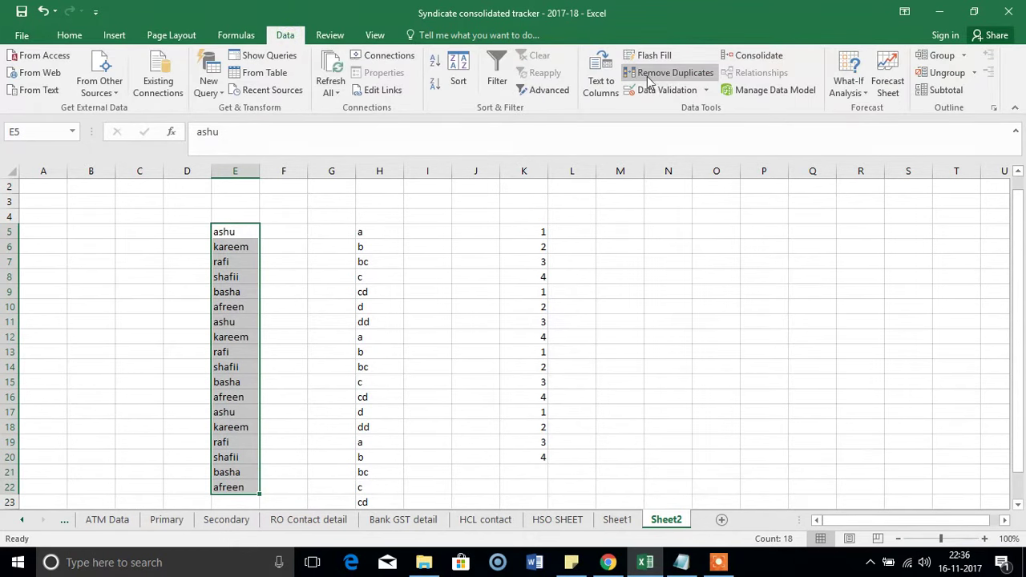
left_click(688, 78)
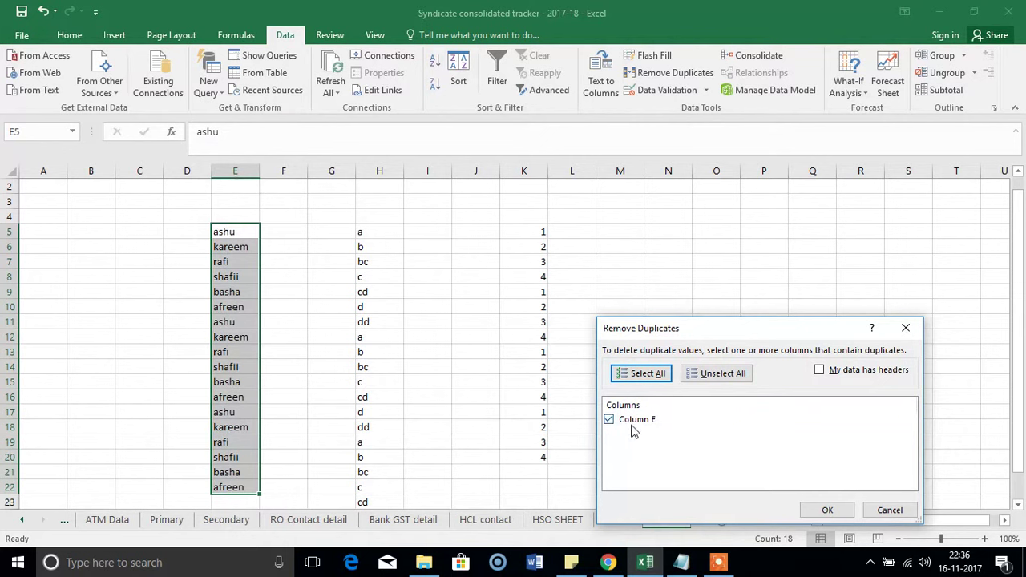
left_click(829, 510)
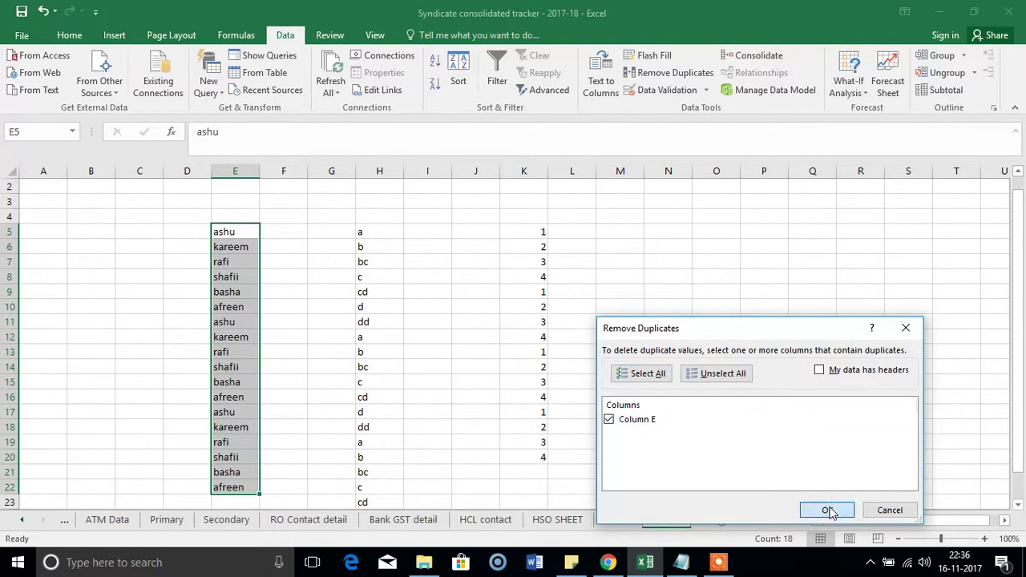
left_click(521, 322)
Move the six unique names down to E9:E14.
left_click_drag(241, 226, 247, 363)
left_click(240, 305)
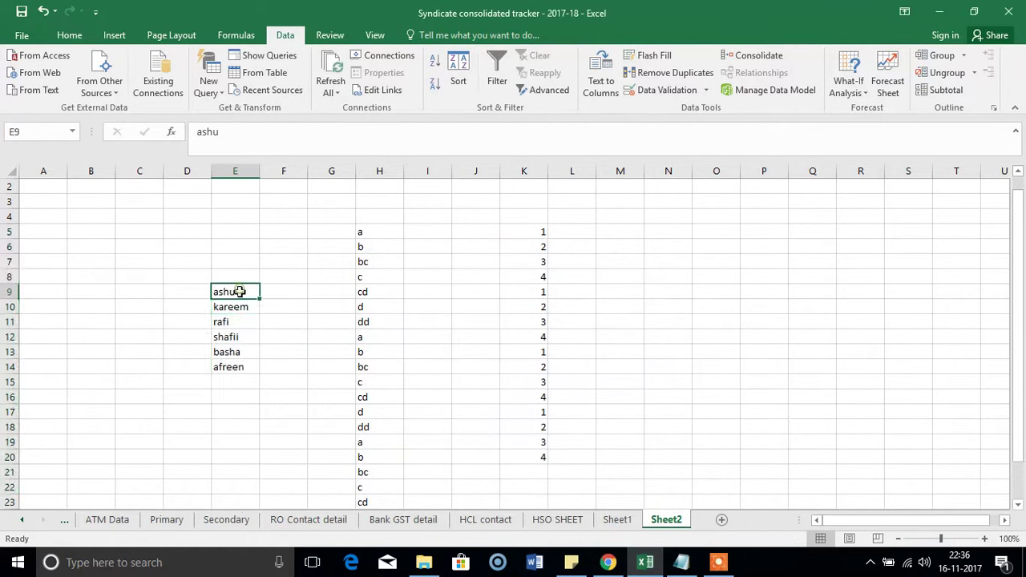
left_click(270, 362)
Point out the repeated 1s in K5, K9, K13 and K17, then select K5:K20.
left_click(446, 294)
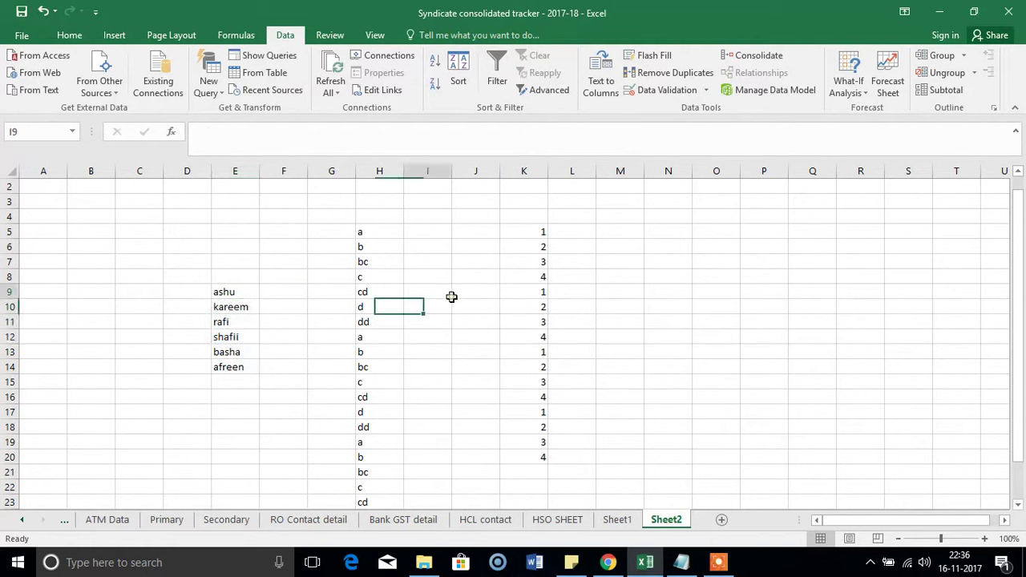
left_click(541, 233)
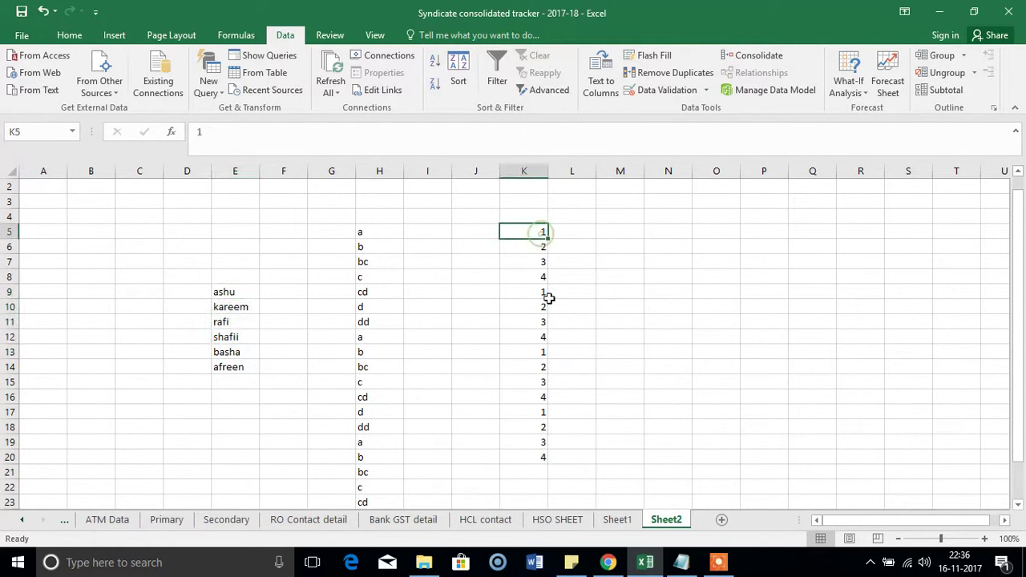
left_click(545, 294)
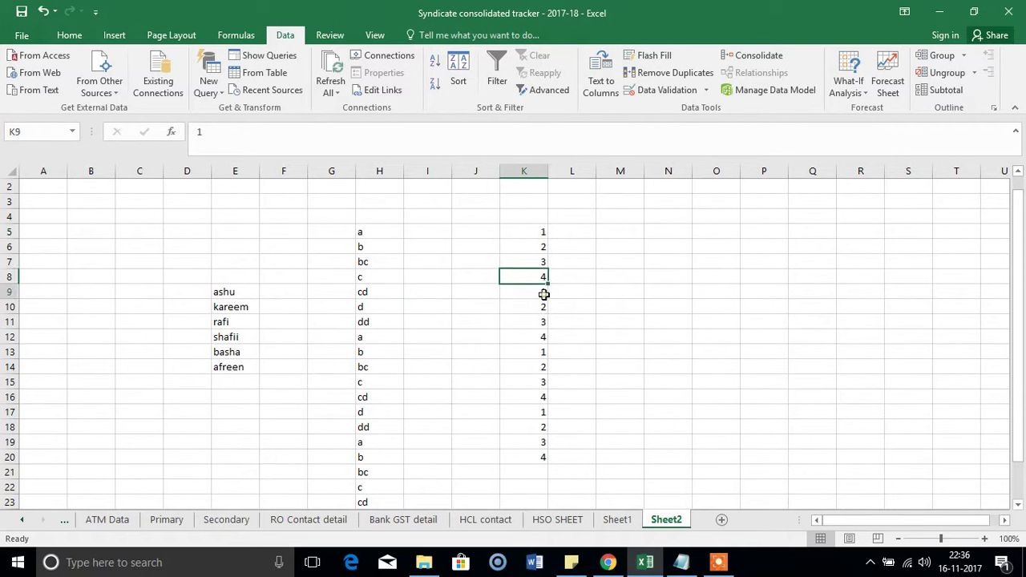
left_click(546, 353)
left_click(536, 411)
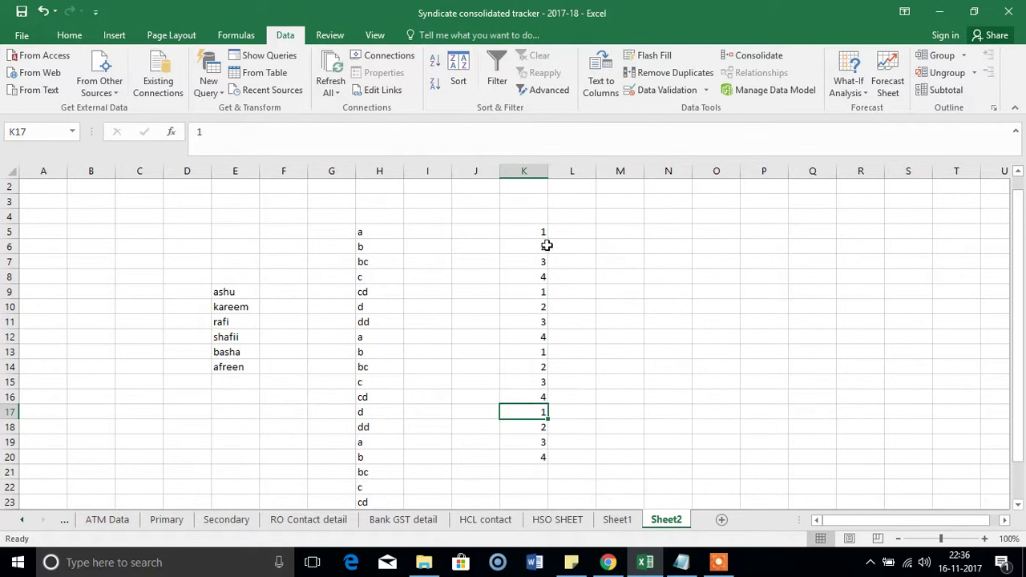
left_click_drag(534, 233, 538, 461)
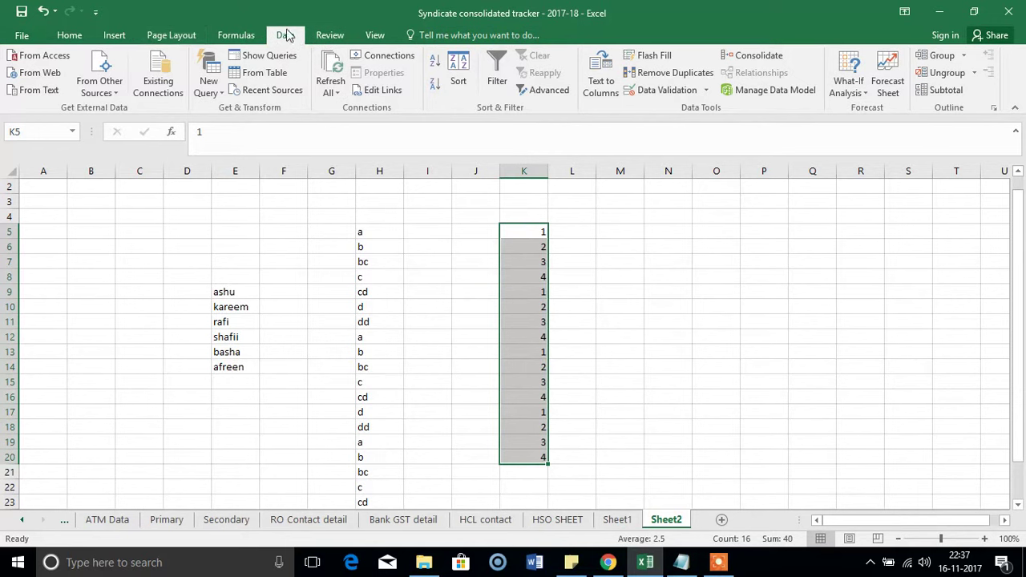
Remove the 12 duplicates from K5:K20, leaving only 1, 2, 3 and 4 in K5:K8.
left_click(660, 73)
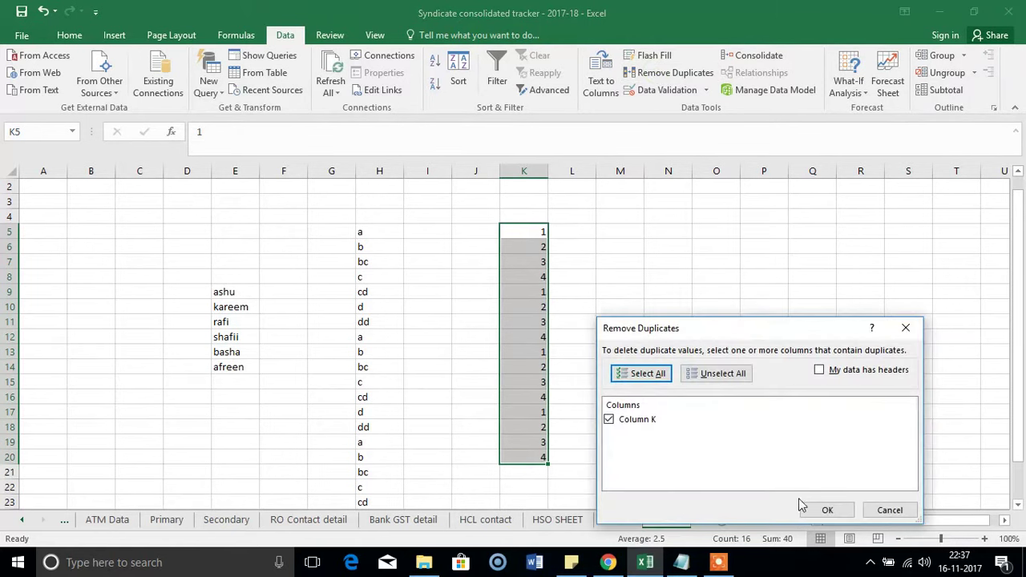
left_click(826, 510)
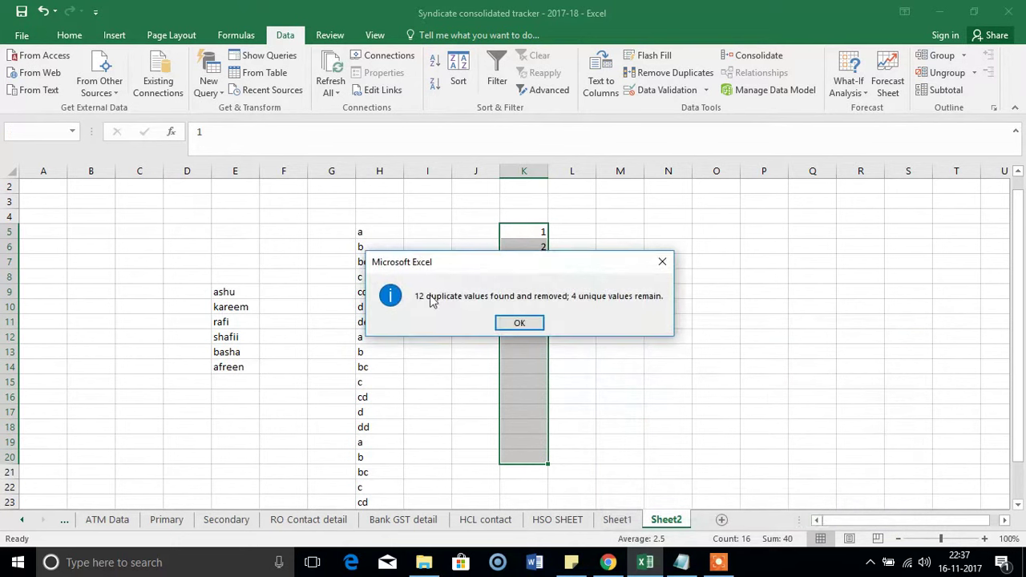
left_click(521, 322)
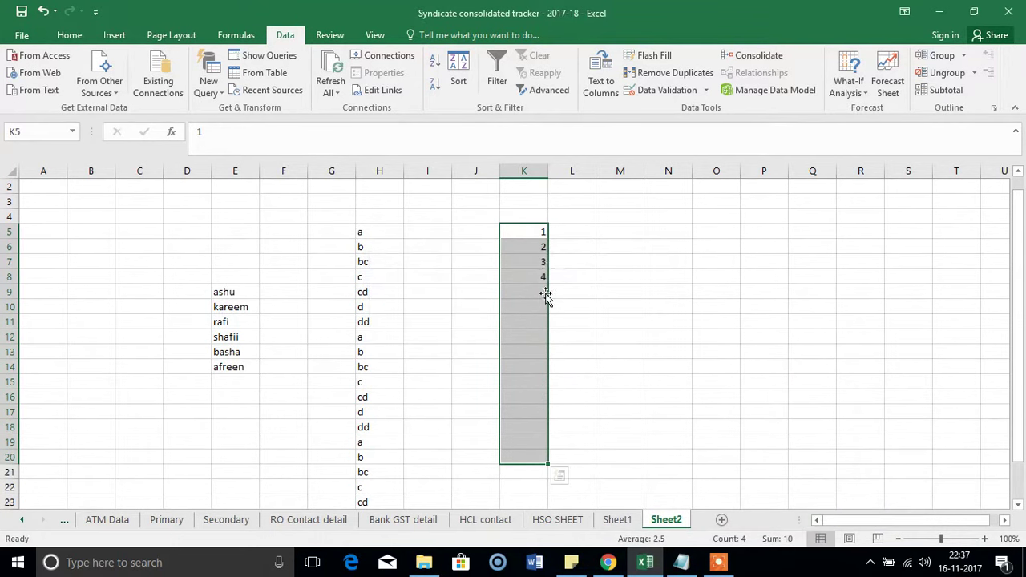
left_click(433, 353)
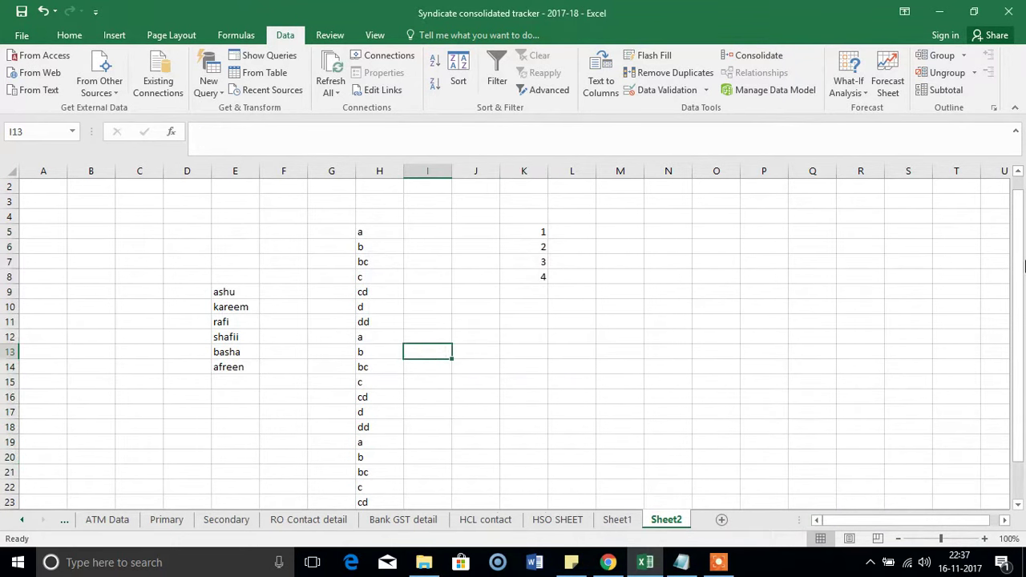
left_click_drag(1024, 267, 1024, 305)
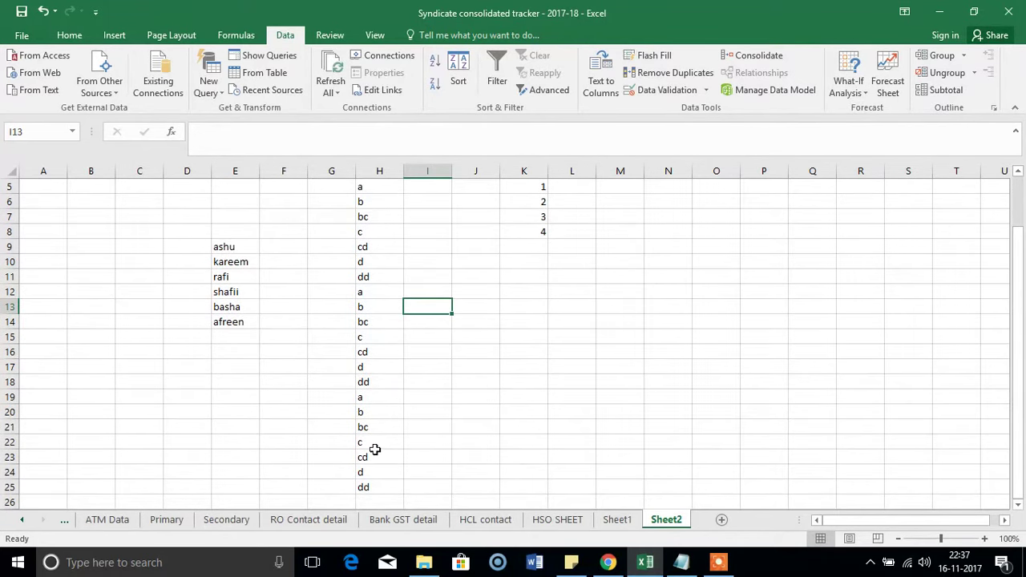
Remove 14 duplicates from H5:H25, leaving a, b, bc, c, cd, d and dd in H5:H11.
left_click_drag(364, 186, 368, 488)
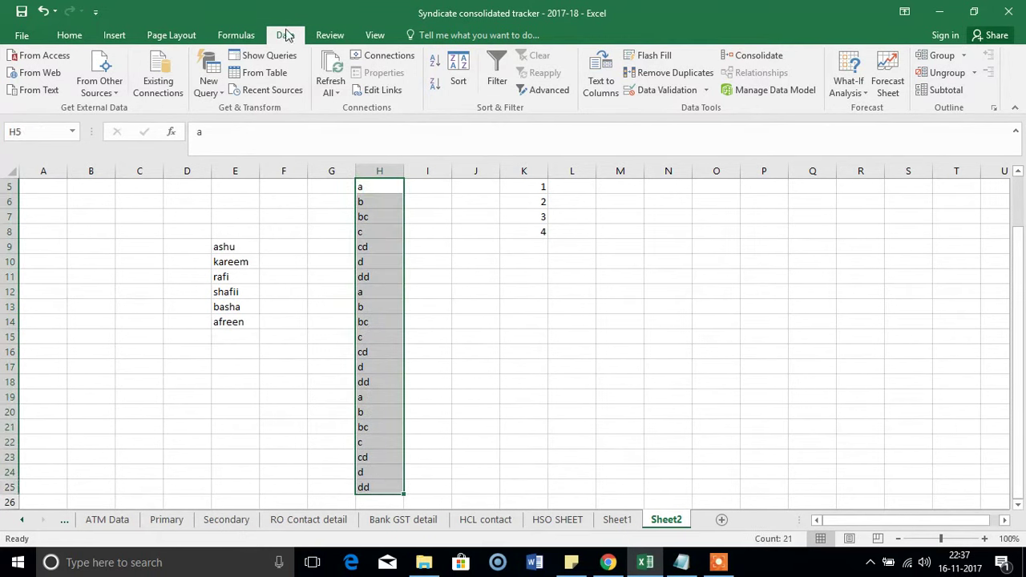
left_click(700, 74)
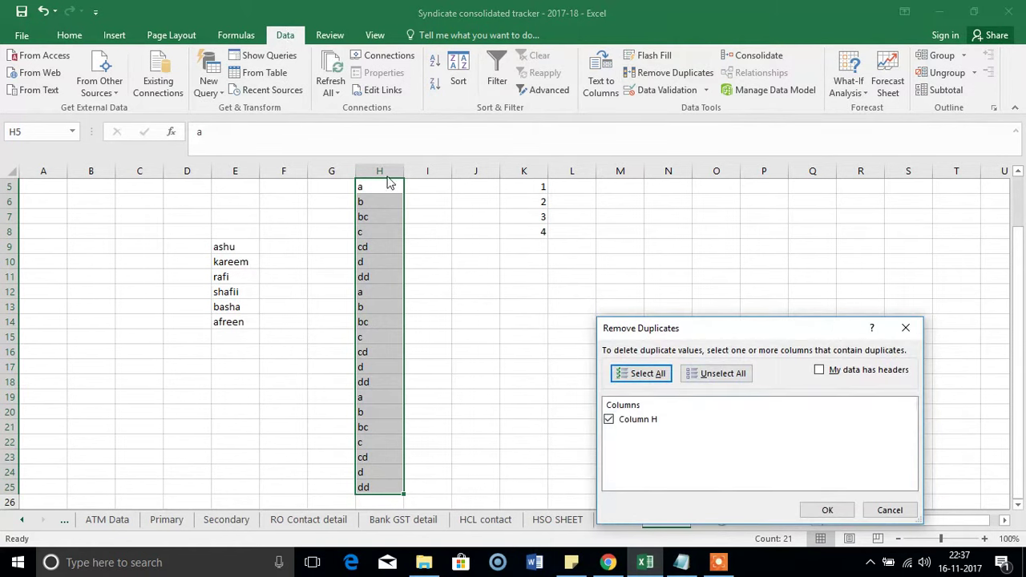
left_click(834, 516)
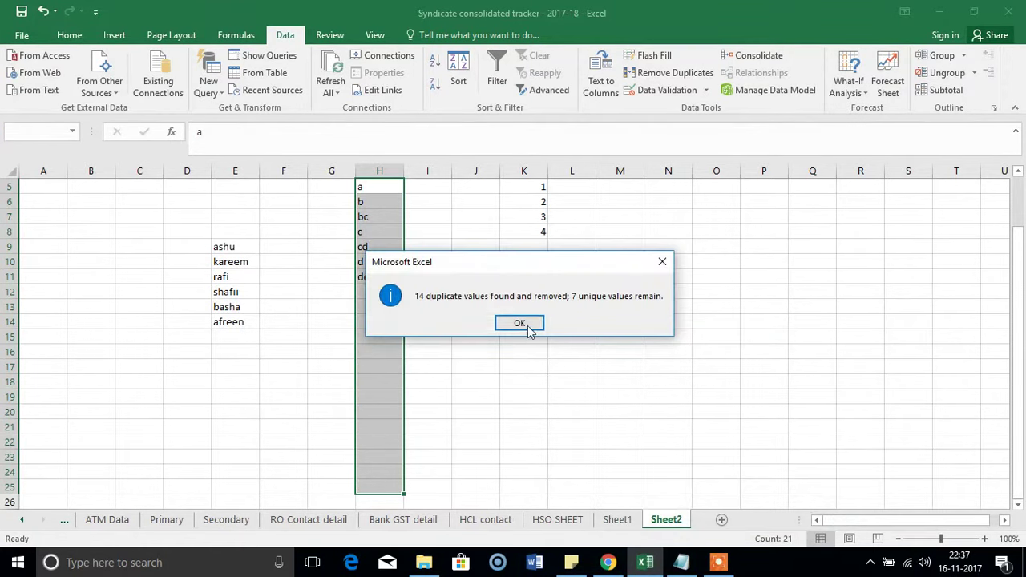
left_click(519, 323)
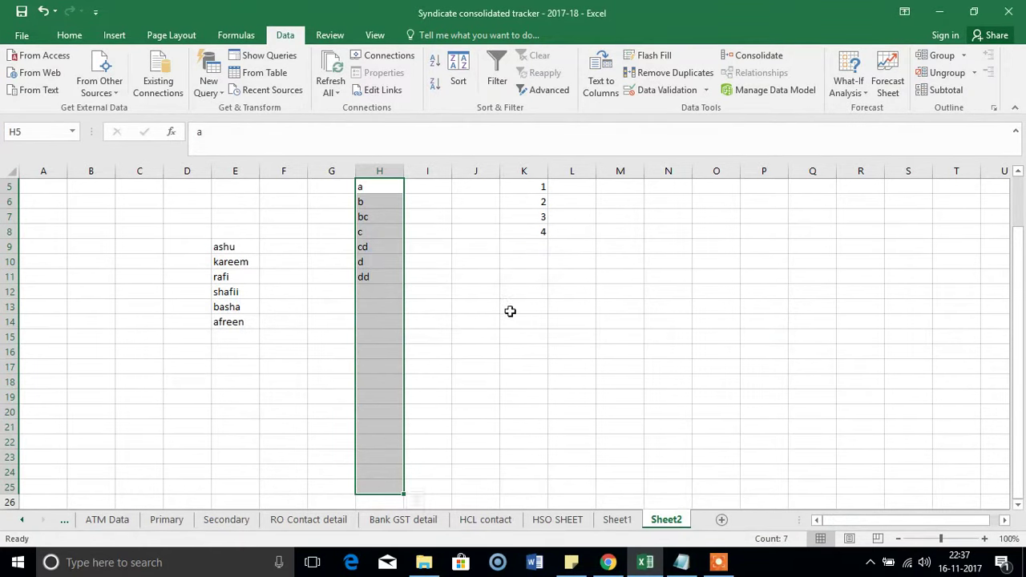
left_click(382, 207)
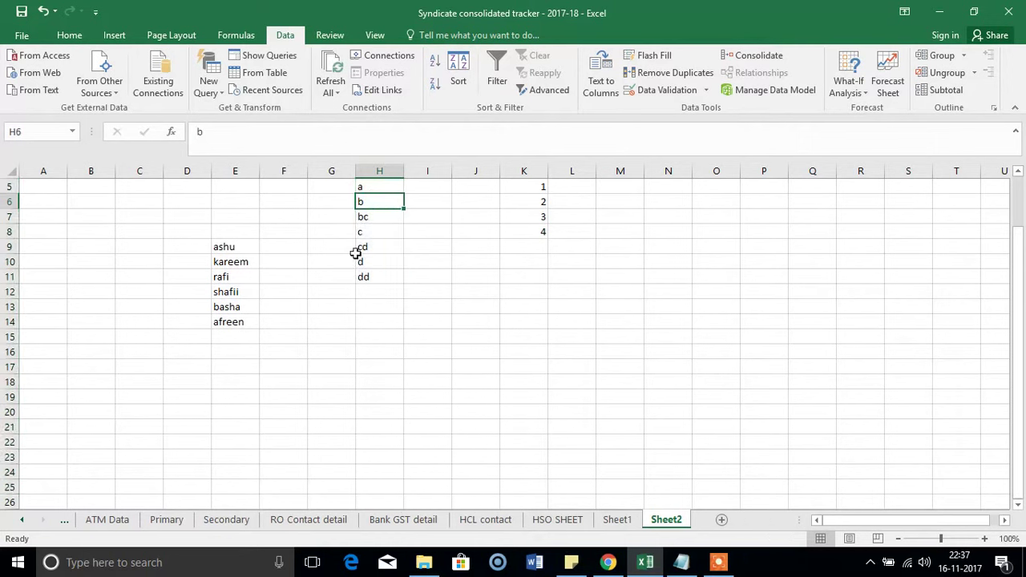
Enter s, s, s, sa and then a down column I starting at I13.
left_click(437, 309)
type("s")
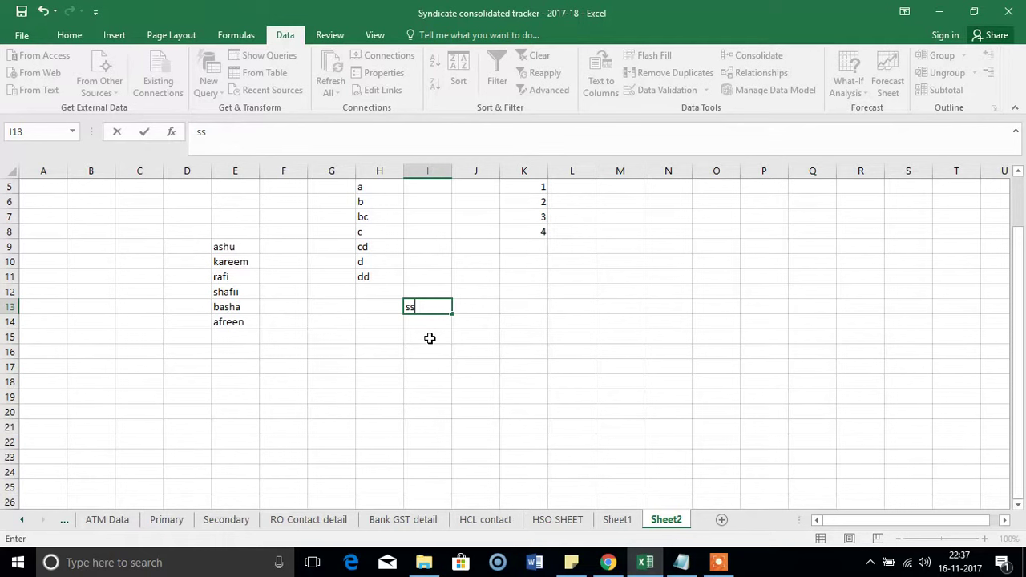
key("Return")
type("s")
key("Return")
type("s")
key("Return")
type("s")
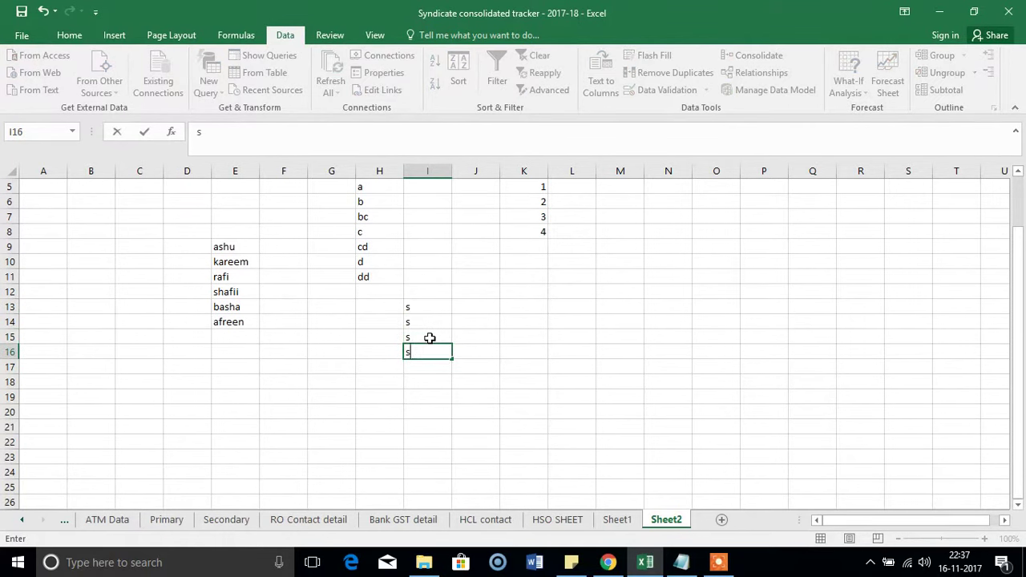
type("a")
key("Return")
type("a")
key("Return")
type("a")
key("Return")
Finish the list, reduce I13:I20 to the unique values s, sa and a, and switch to Notepad.
type("a")
key("Return")
type("a")
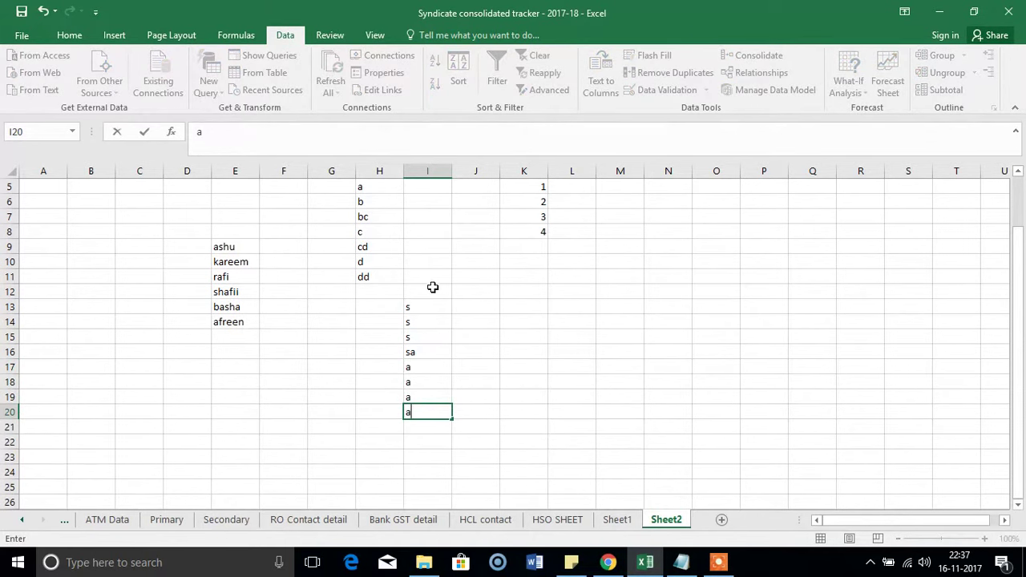
left_click_drag(421, 304, 412, 408)
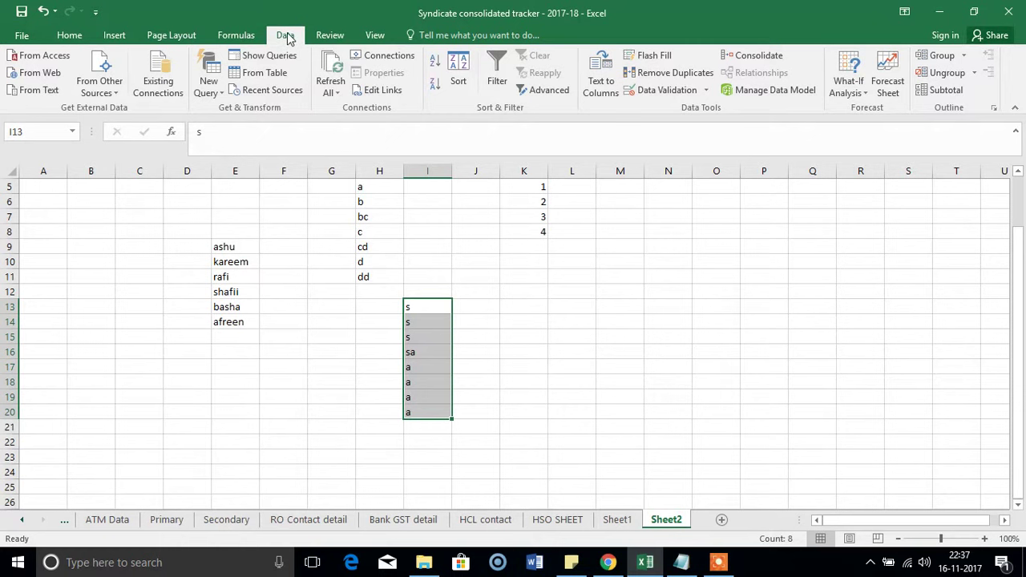
left_click(657, 72)
left_click(817, 510)
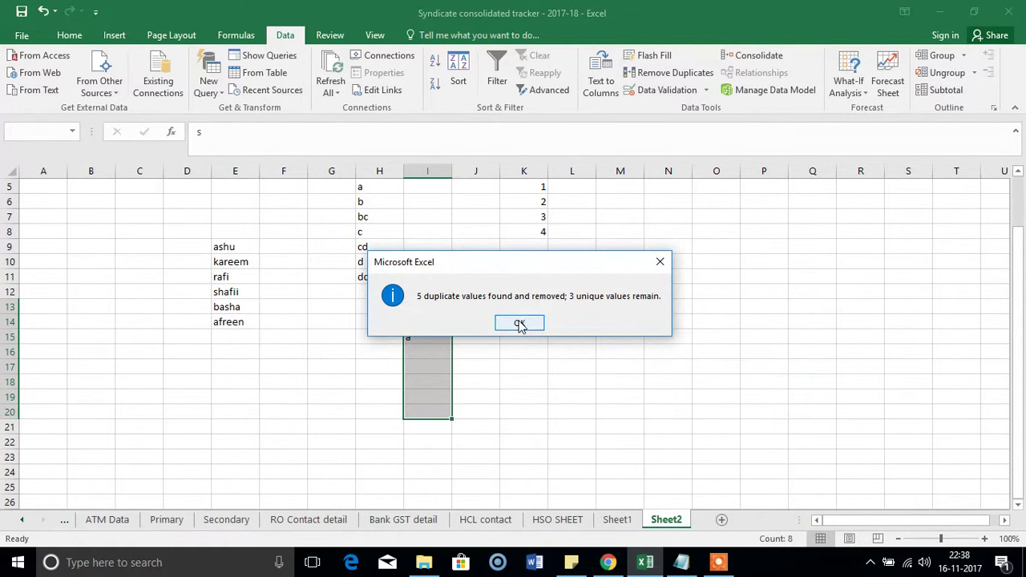
left_click(519, 323)
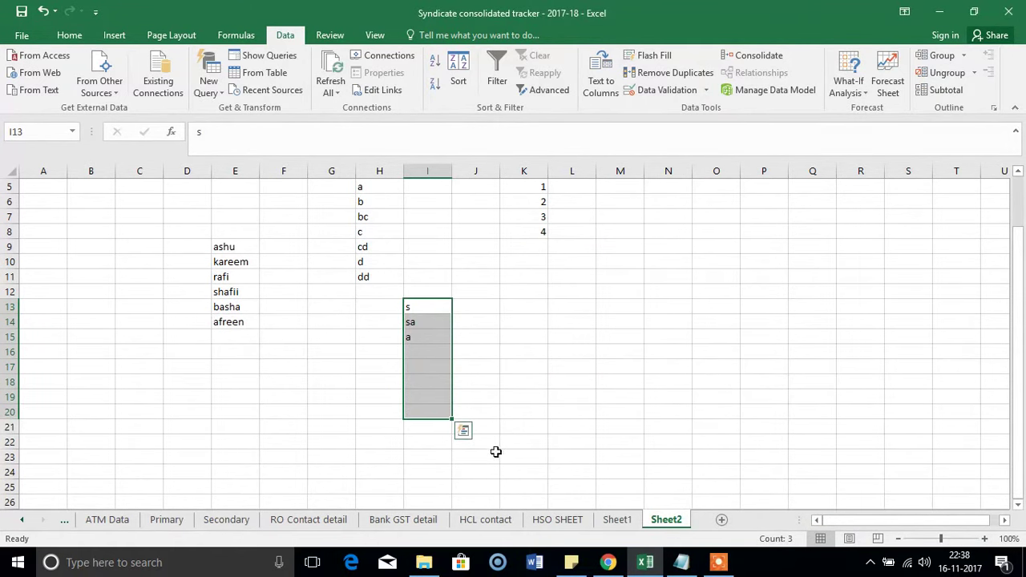
left_click(679, 568)
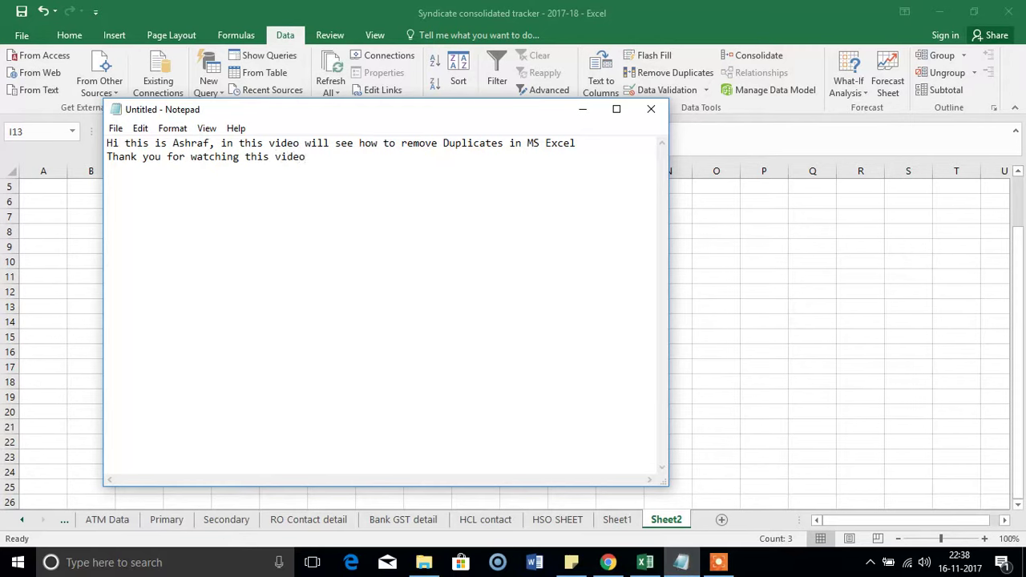
Add the closing line 'Thank you for watching this video' below the intro in Notepad.
left_click(718, 563)
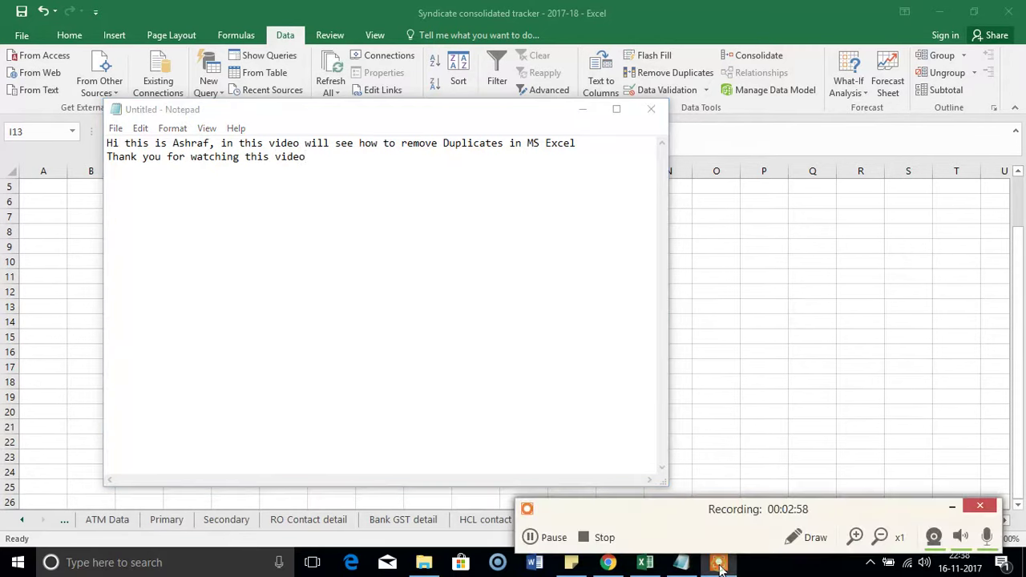